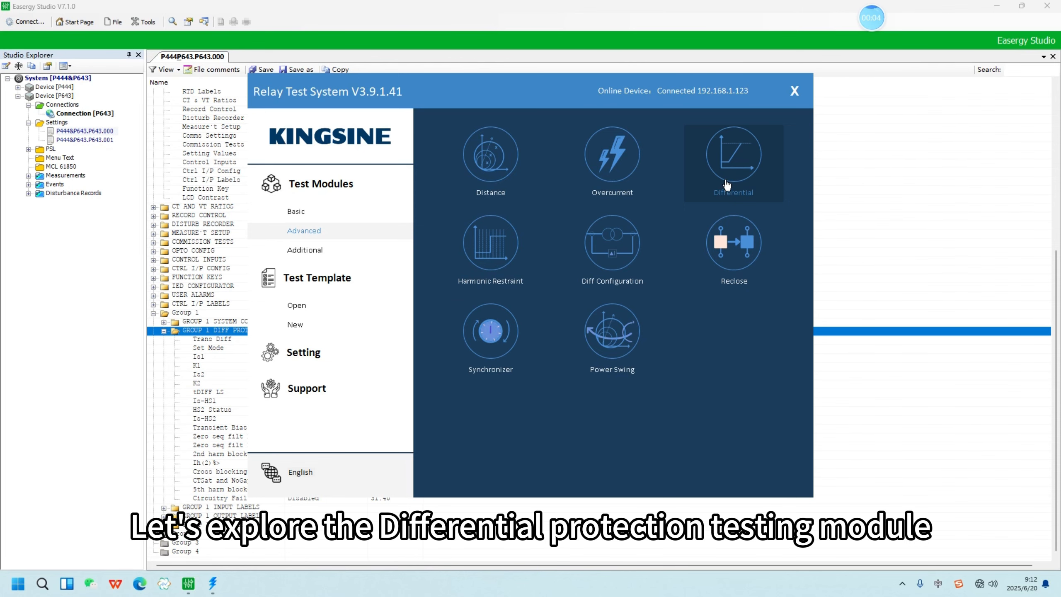
# Step: Open the Differential test module and set the transformer winding count to 3 in the test object's protection device settings
pyautogui.click(727, 184)
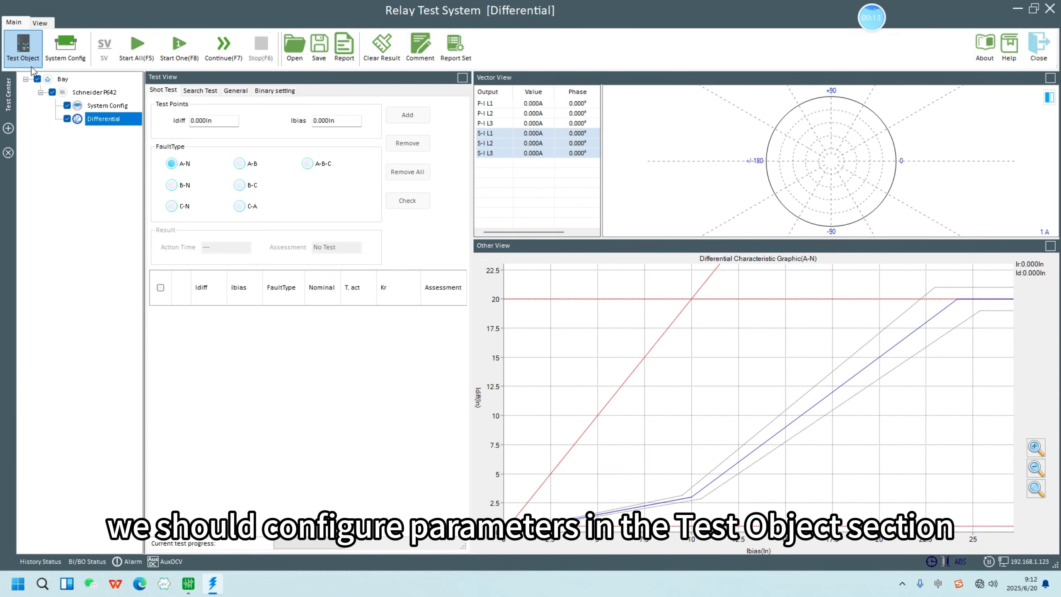
pyautogui.click(22, 46)
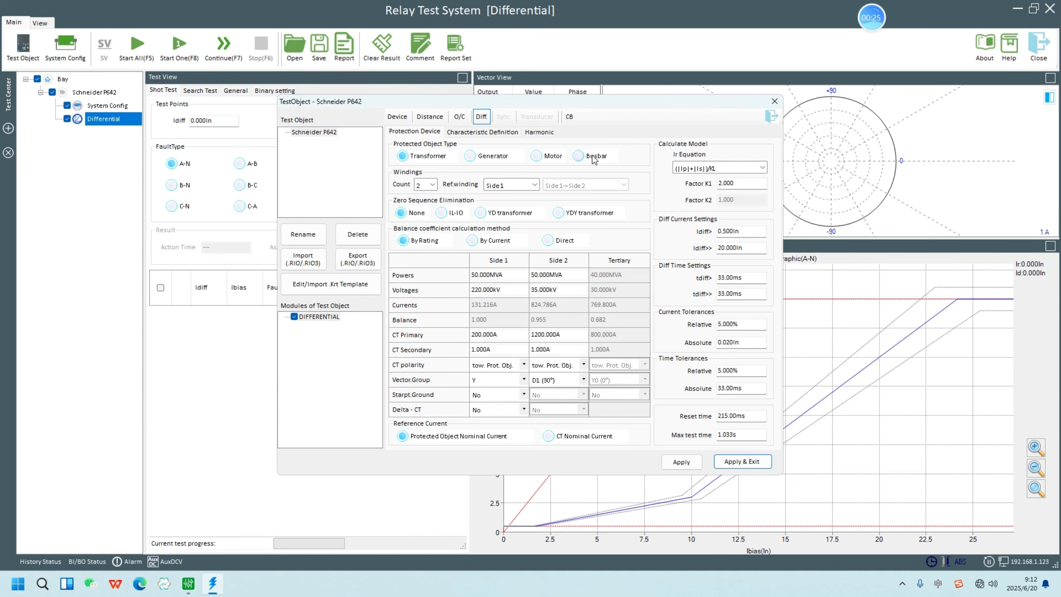
pyautogui.click(433, 184)
pyautogui.click(427, 215)
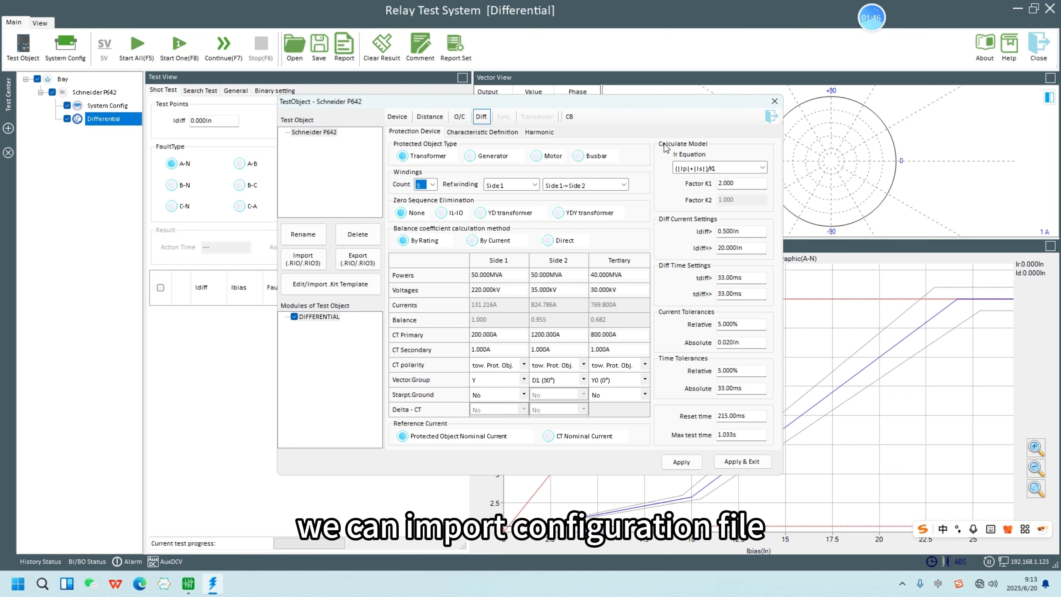
# Step: Import P444&P643.P643.000.xrio from the desktop into the test object template with the Default filter, and save the replaced template
pyautogui.click(311, 283)
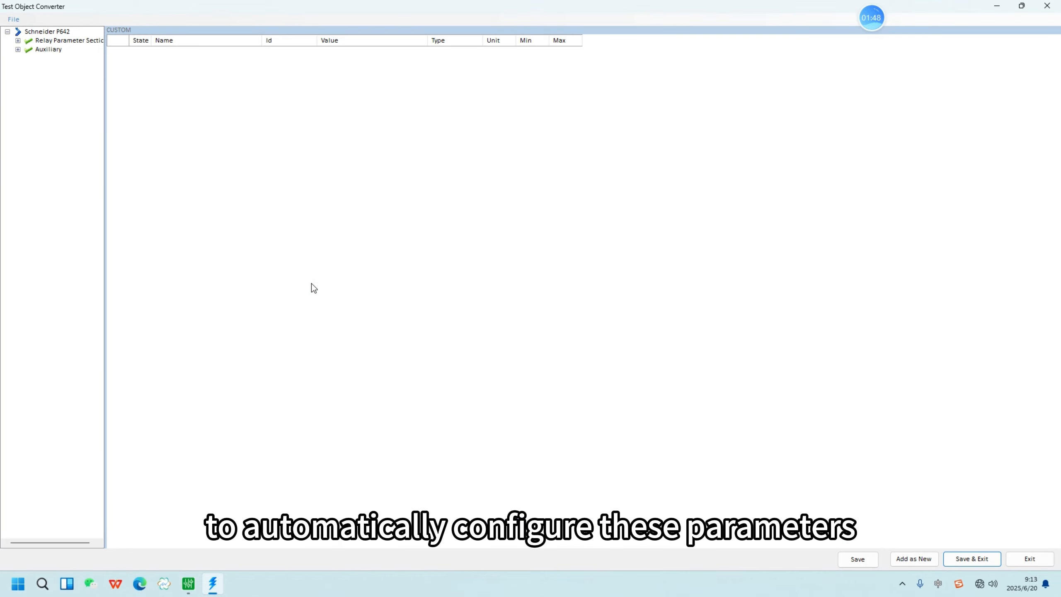
pyautogui.click(11, 19)
pyautogui.click(34, 56)
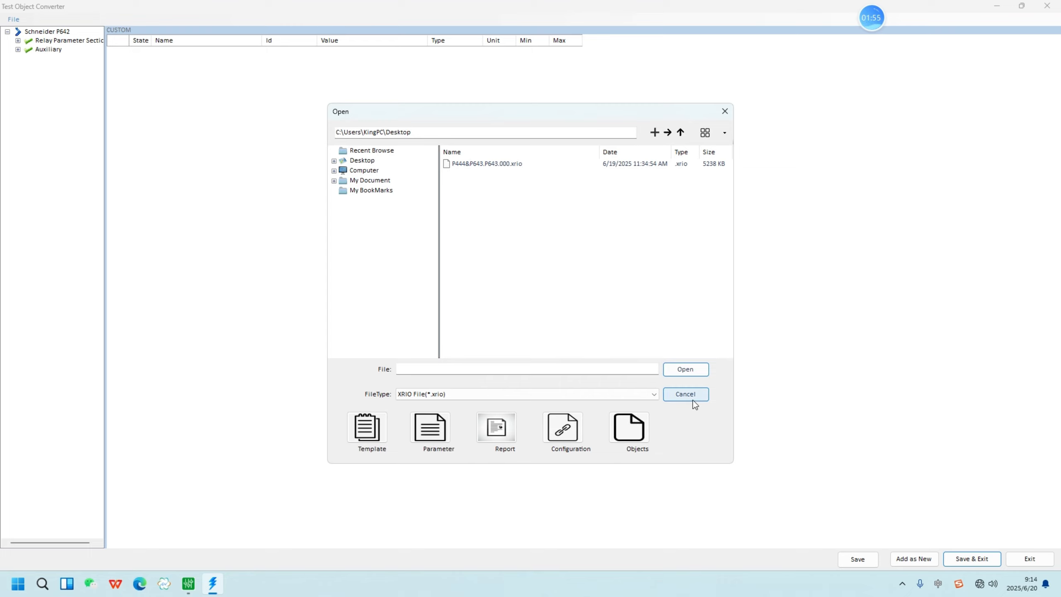
pyautogui.doubleClick(486, 164)
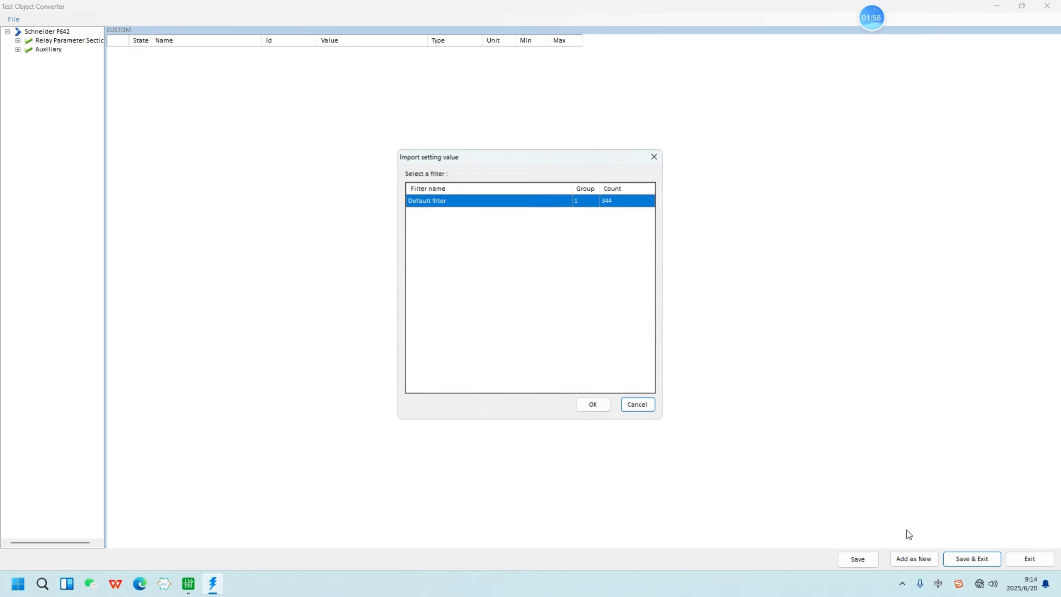
pyautogui.click(591, 405)
pyautogui.click(971, 558)
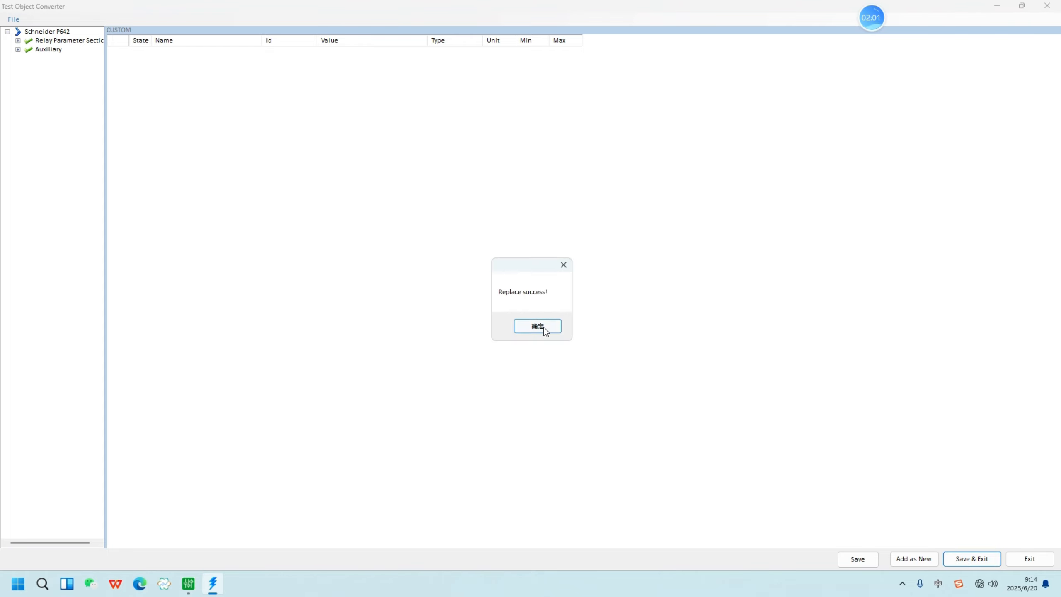
pyautogui.click(542, 328)
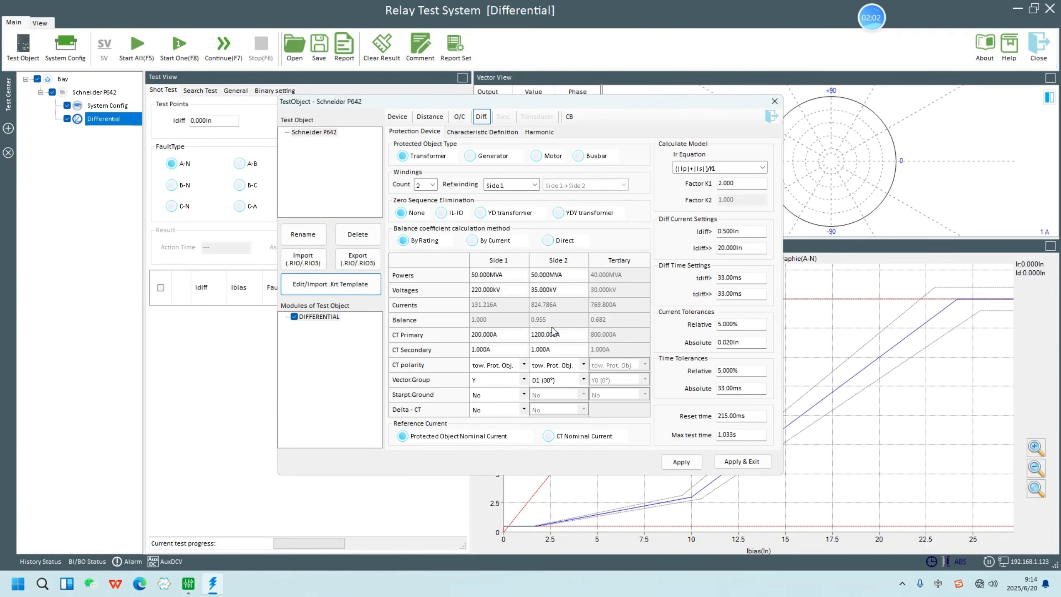
# Step: Review the test object's differential characteristic definition, and apply the settings and close them
pyautogui.click(473, 133)
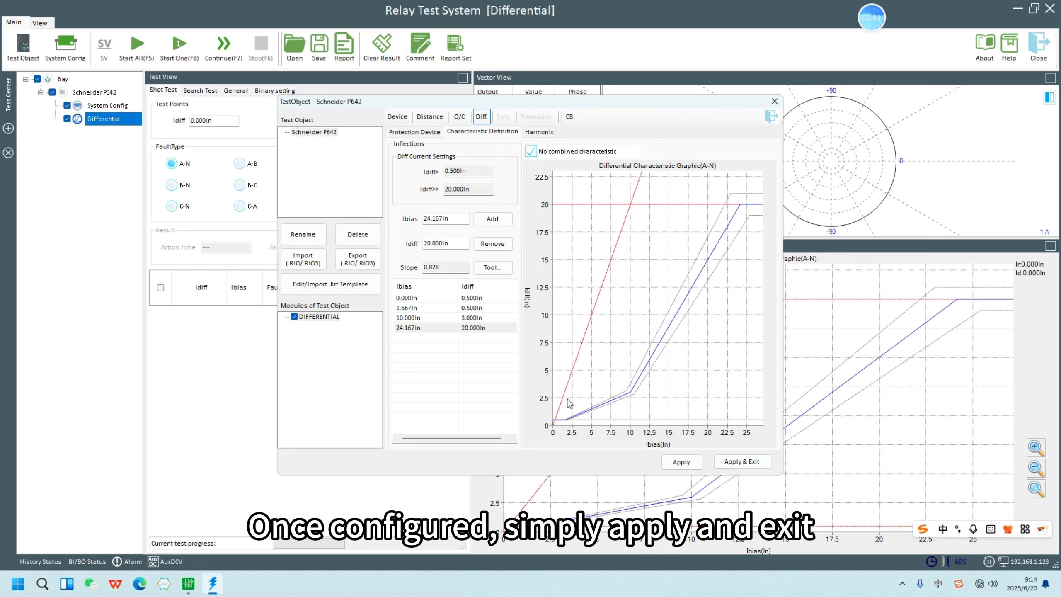
pyautogui.click(750, 462)
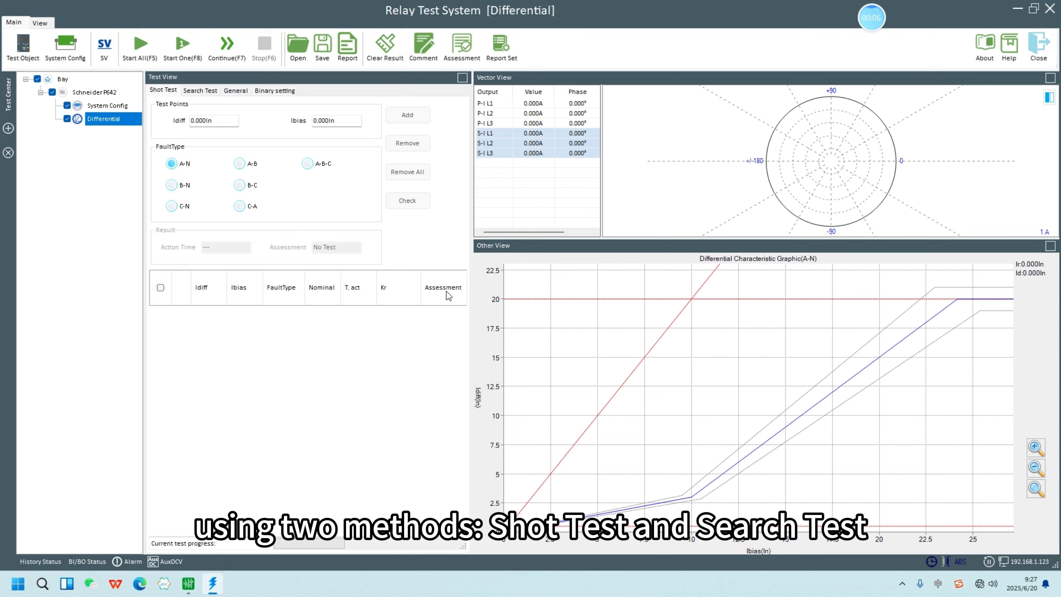
# Step: Add two A-N shot test points at about Idiff 9.437In and Ibias 9.772In, picked on the differential characteristic graph
pyautogui.click(191, 91)
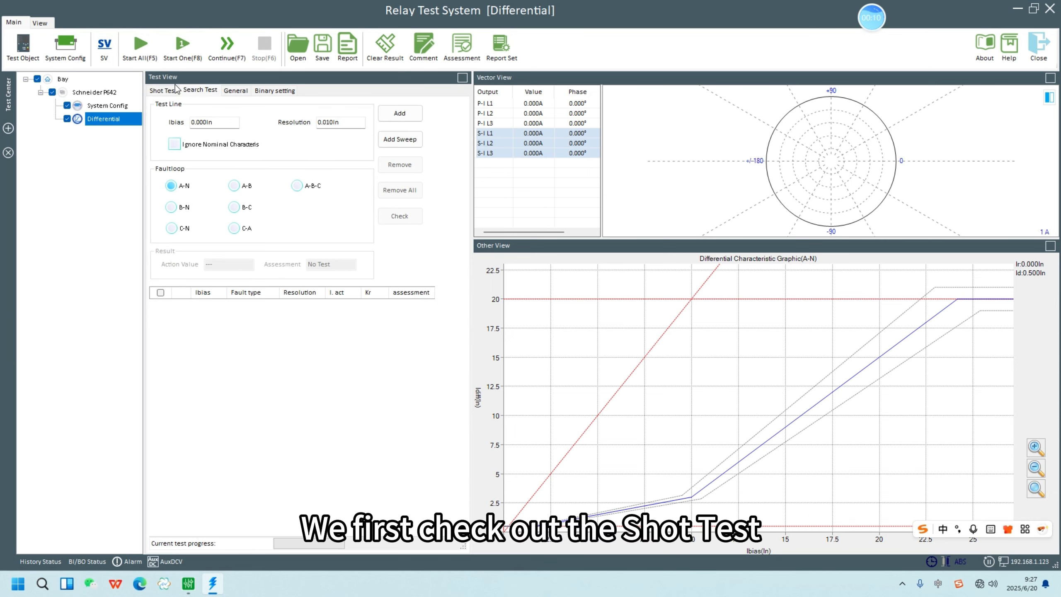
pyautogui.click(160, 93)
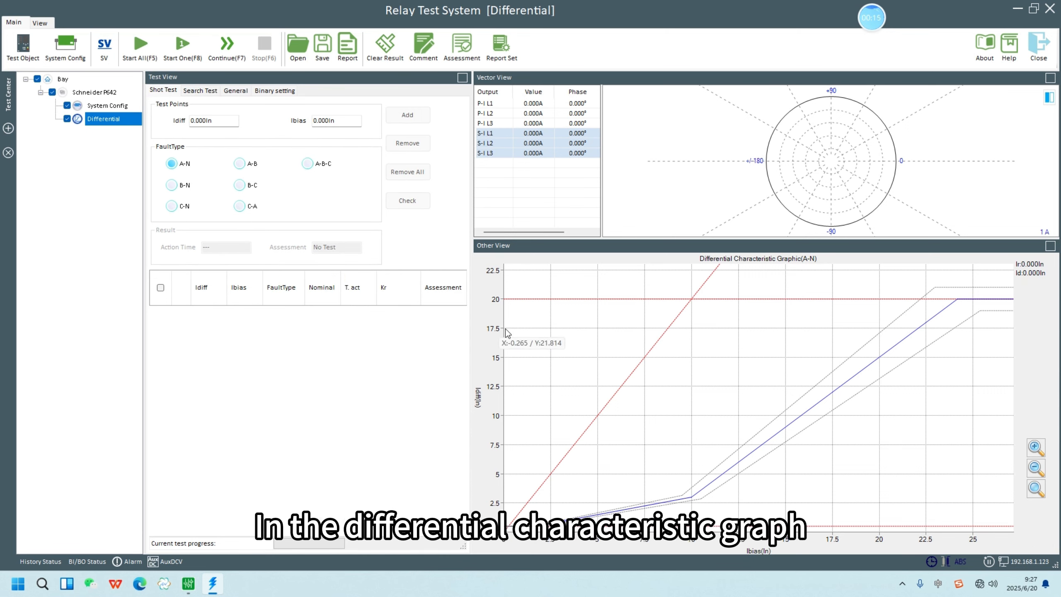
pyautogui.rightClick(687, 422)
pyautogui.click(412, 115)
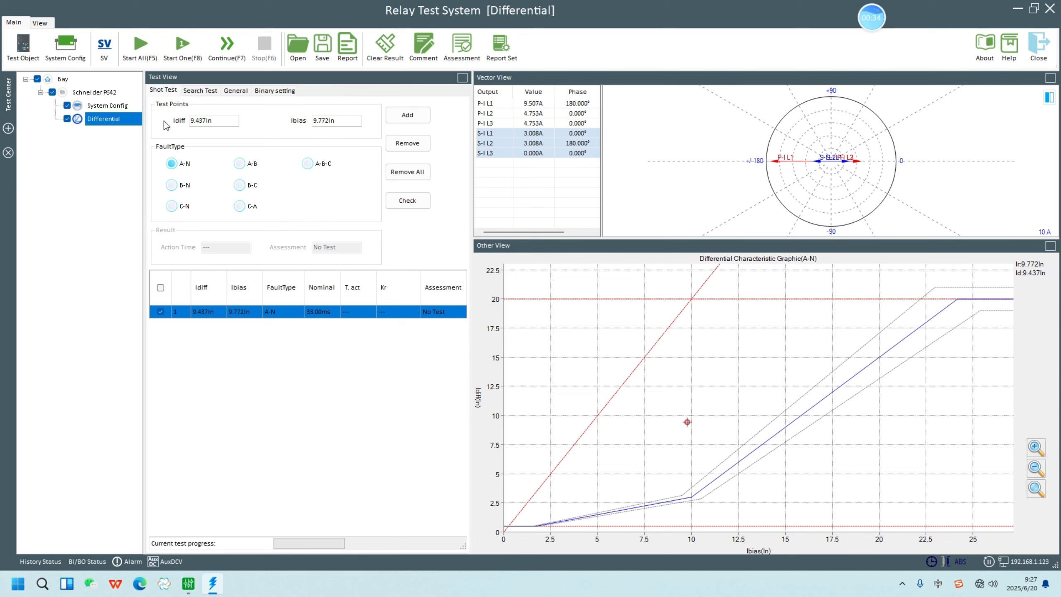
pyautogui.click(403, 118)
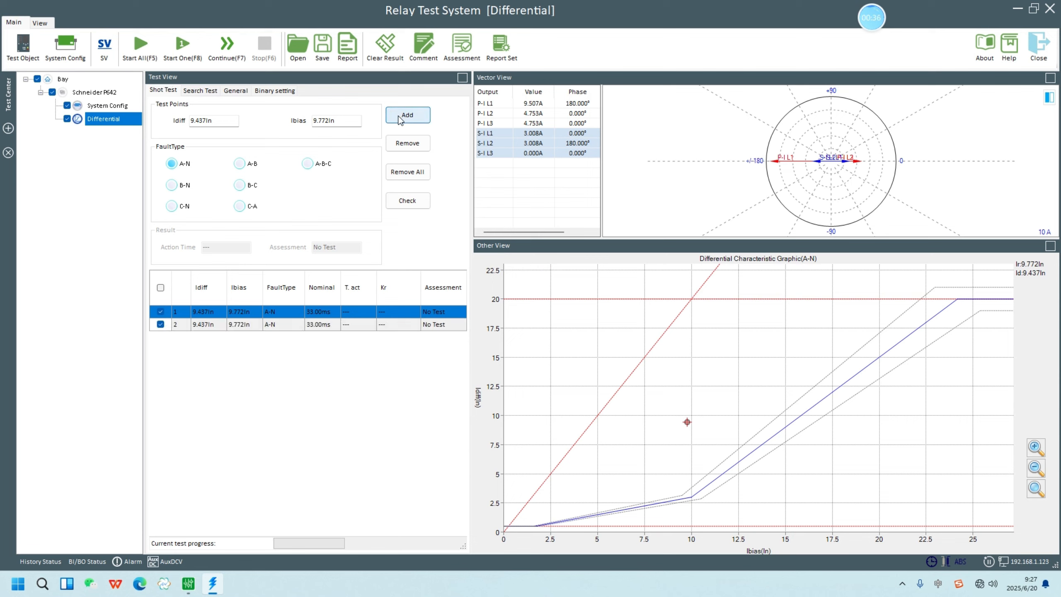
# Step: Add an A-B and an A-B-C shot test point at the same Idiff and Ibias values
pyautogui.click(248, 164)
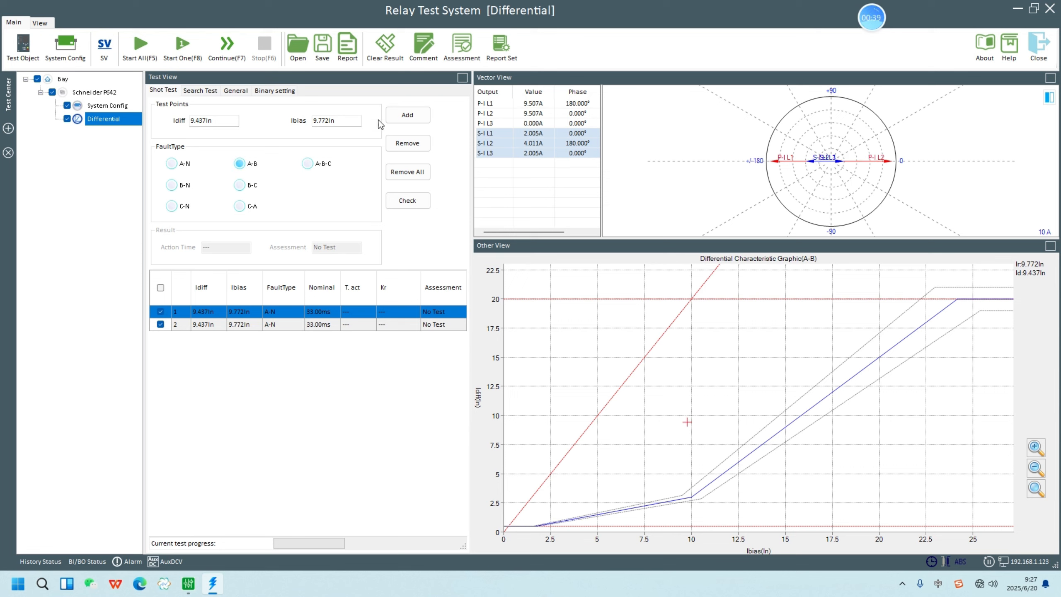
pyautogui.click(406, 116)
pyautogui.click(317, 162)
pyautogui.click(396, 116)
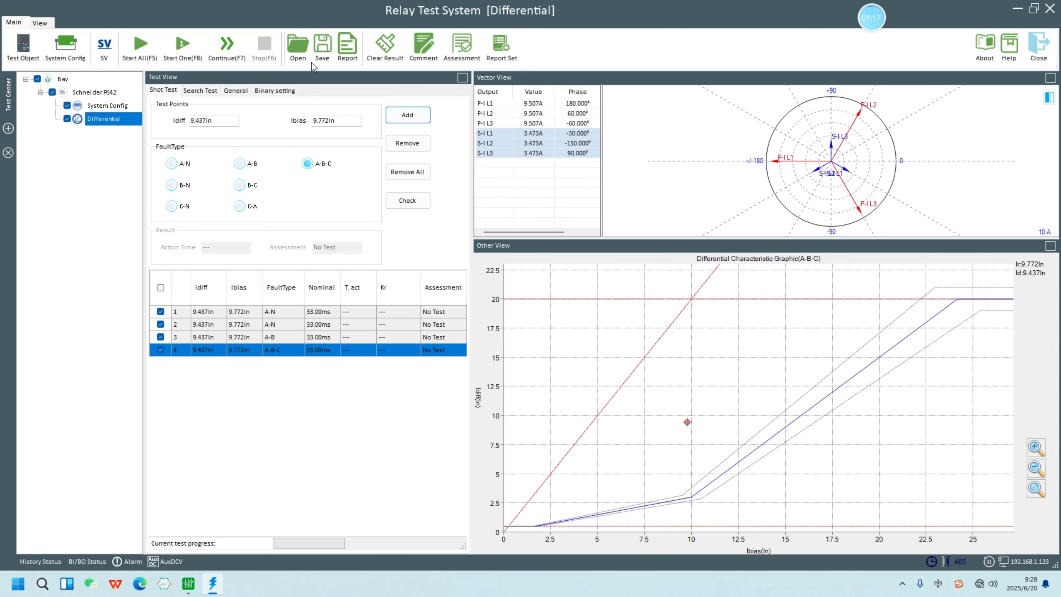
# Step: Add A-N search test lines at Ibias about 5.004In and 6.358In, plus a sweep from 5.000In to 10.000In in 1.000In steps
pyautogui.click(200, 93)
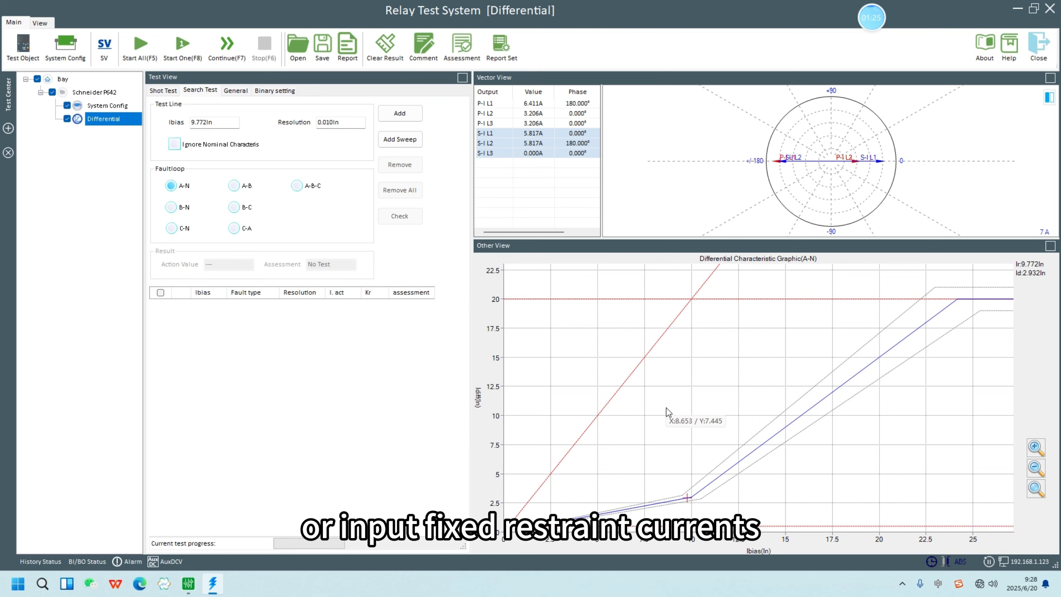
pyautogui.click(597, 515)
pyautogui.click(400, 112)
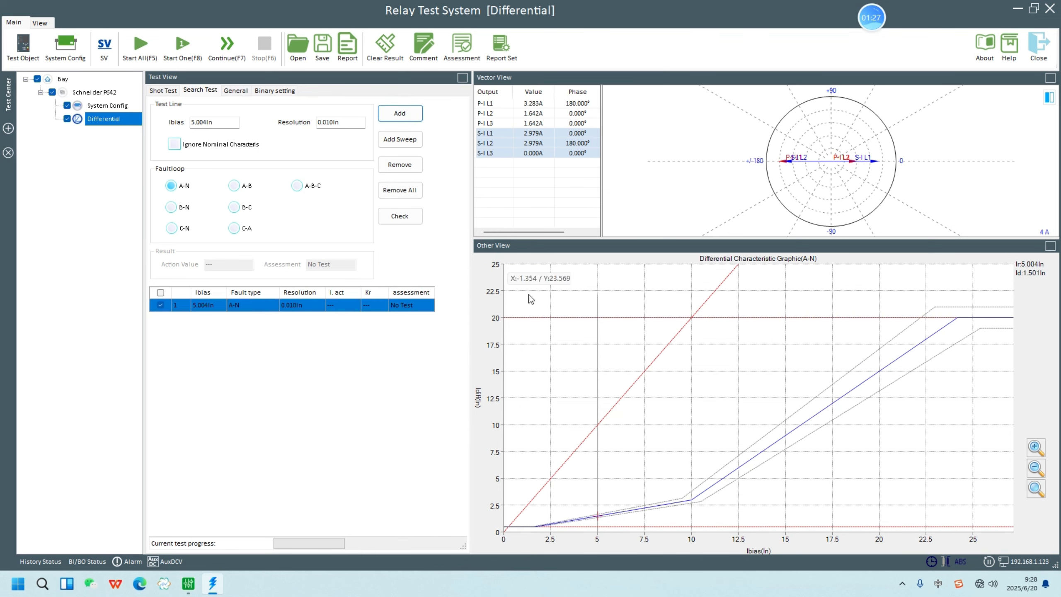
pyautogui.click(622, 510)
pyautogui.click(399, 112)
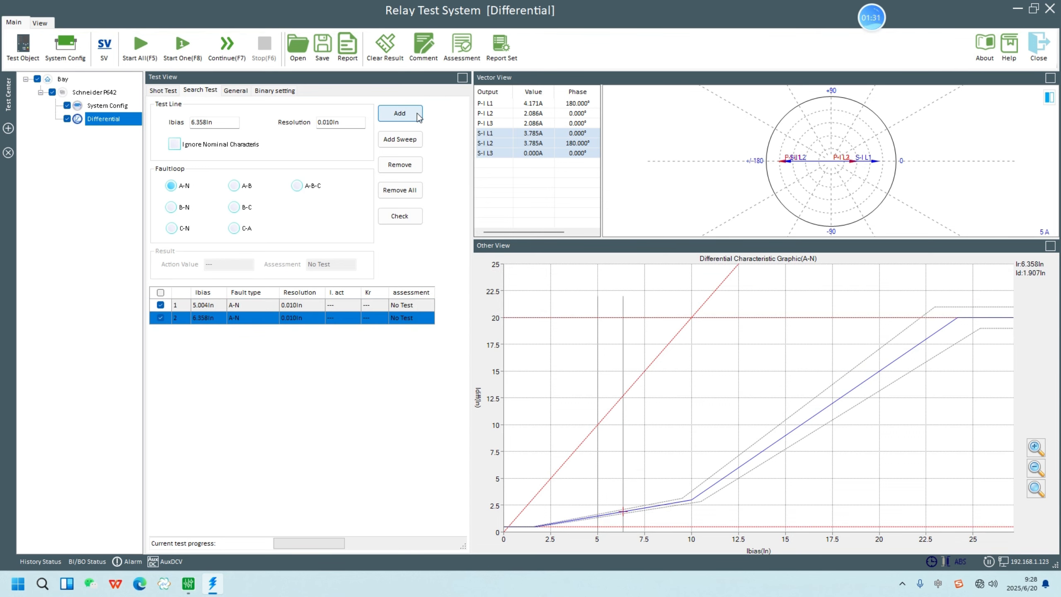
pyautogui.click(406, 141)
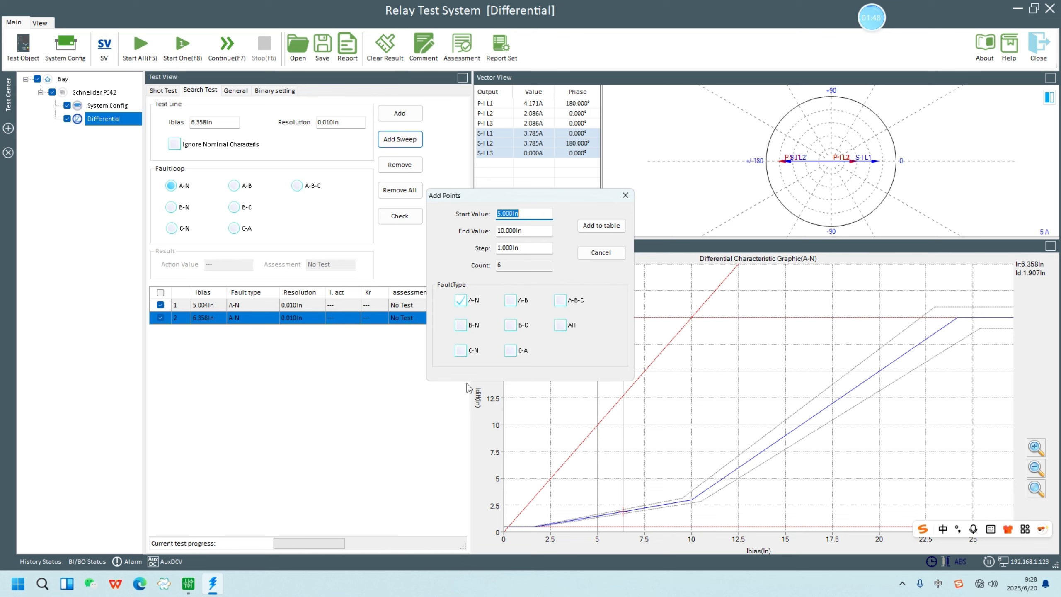
pyautogui.click(602, 226)
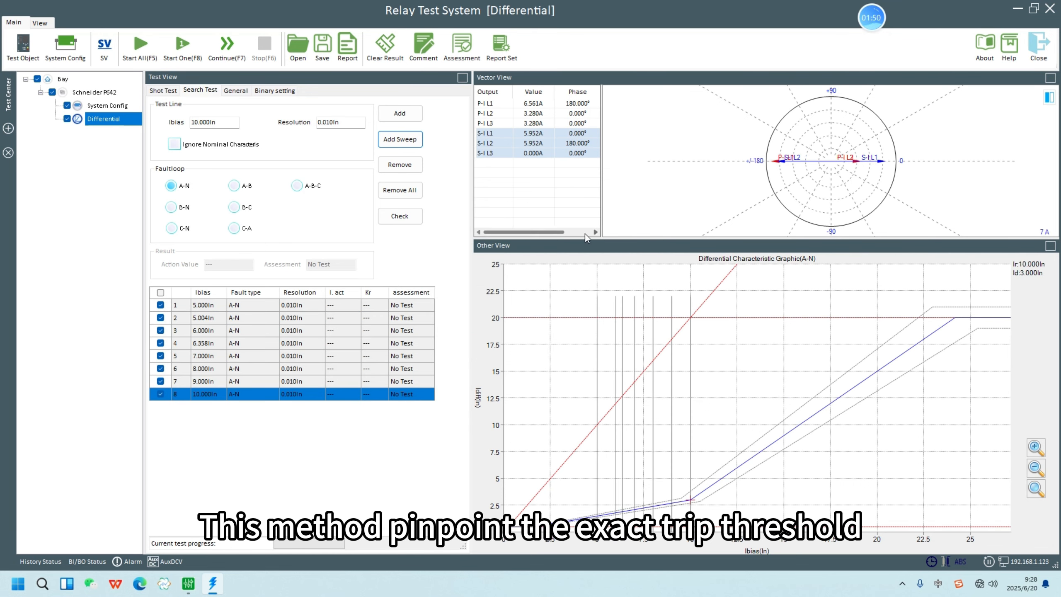
# Step: Run all the shot and search tests, and widen the Test View pane to show the whole results table
pyautogui.click(140, 45)
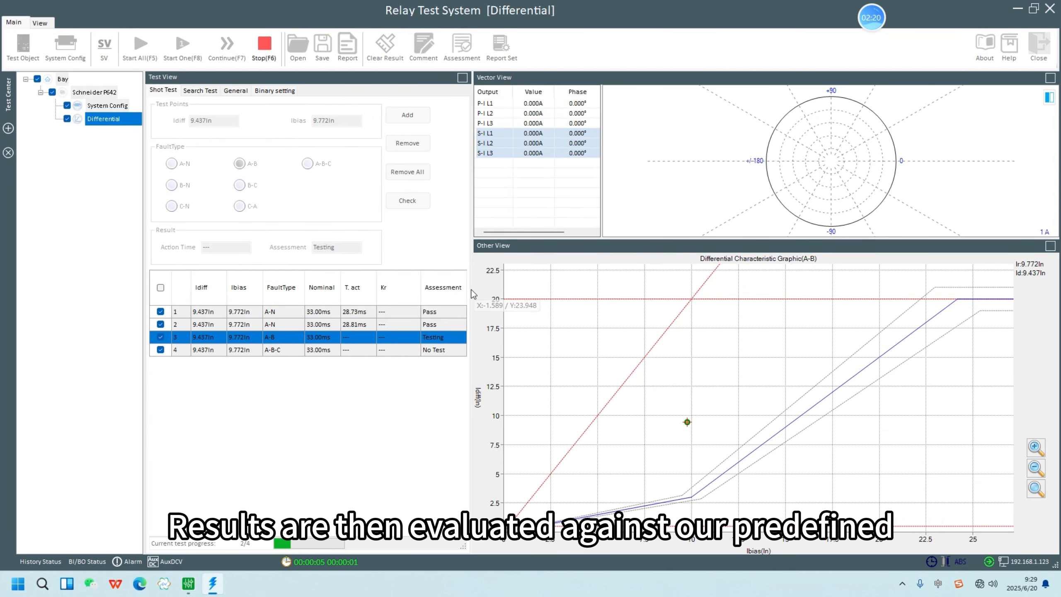
pyautogui.moveTo(470, 290); pyautogui.dragTo(546, 283)
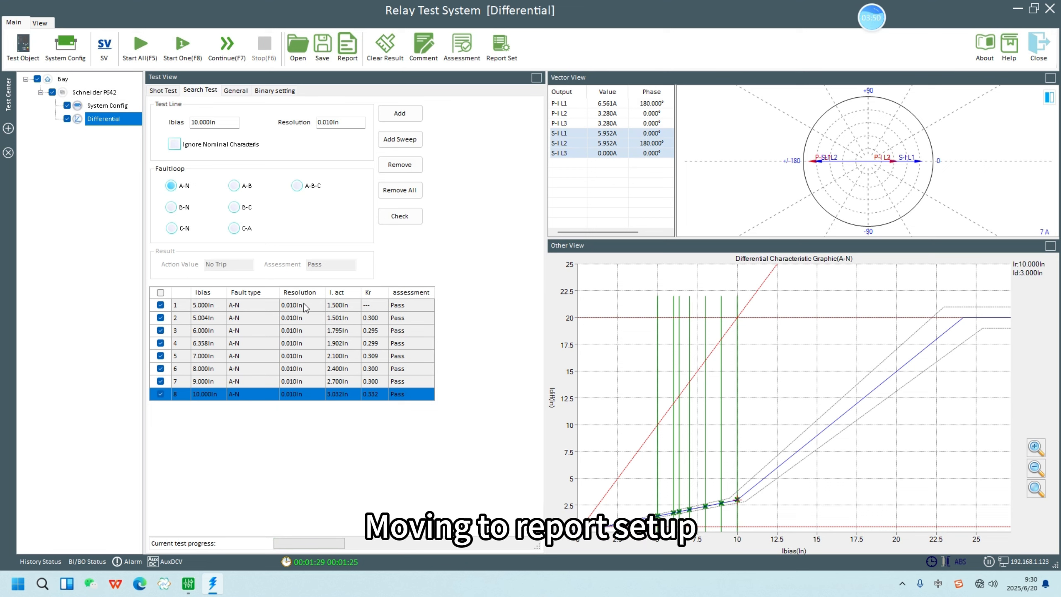
# Step: Check the report content options without changing them, and examine the full Schneider P642 test report with its result tables and characteristic graphs
pyautogui.click(498, 47)
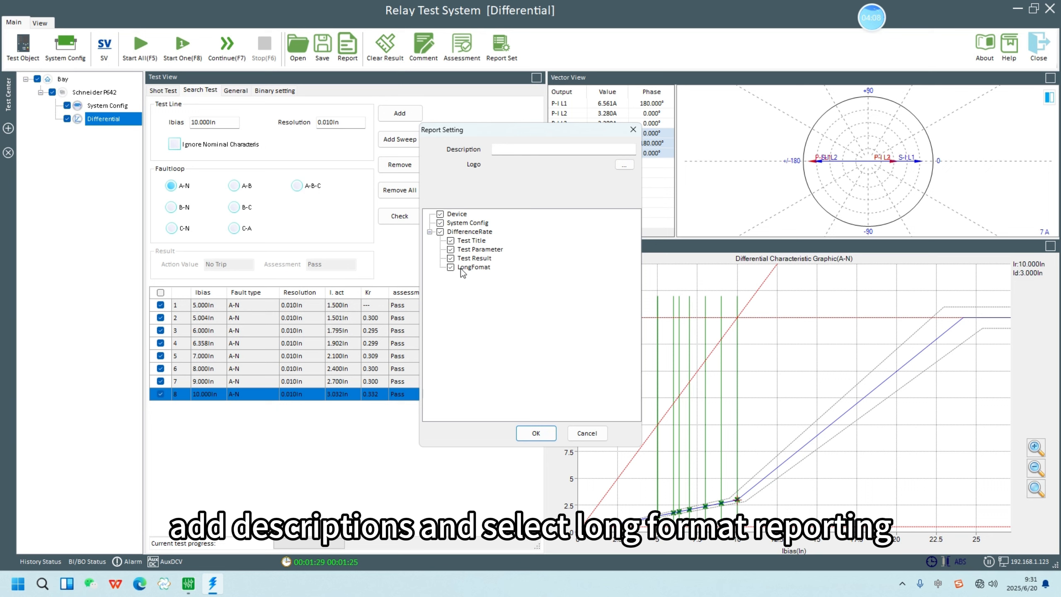
pyautogui.click(586, 433)
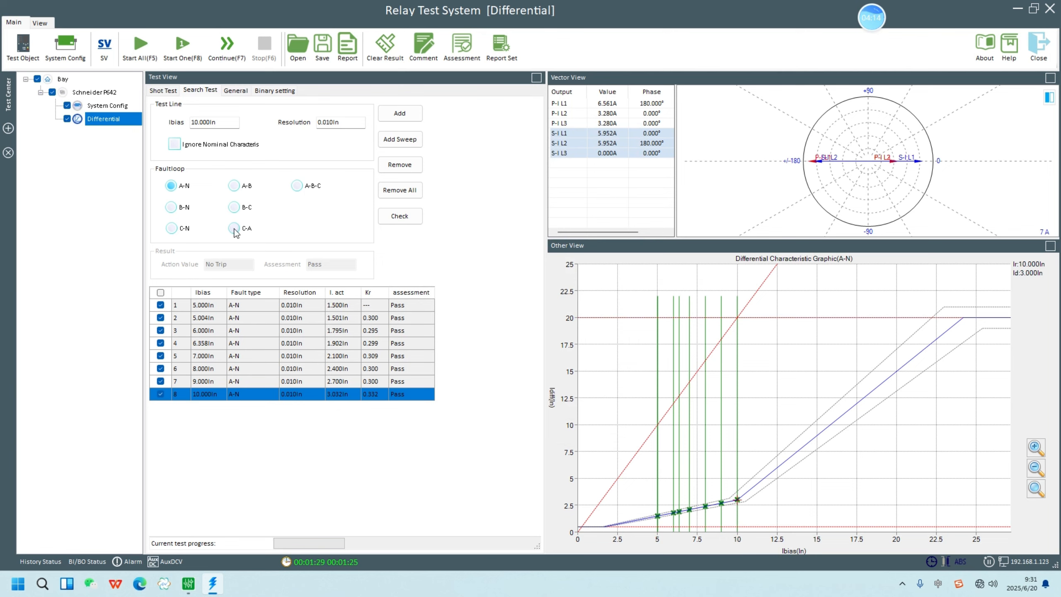
pyautogui.click(104, 92)
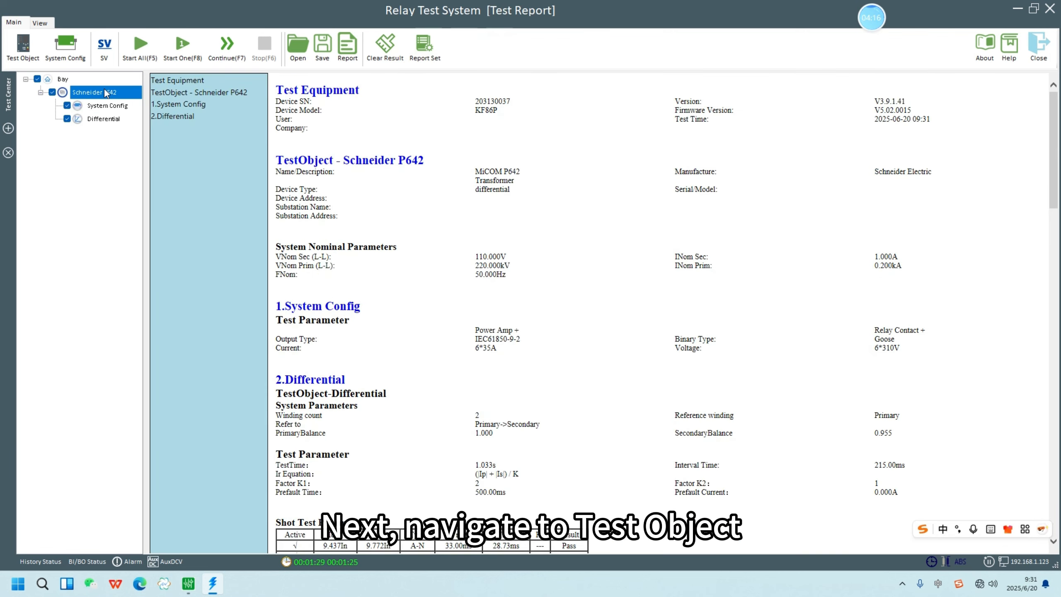
pyautogui.scroll(-10, 430, 244)
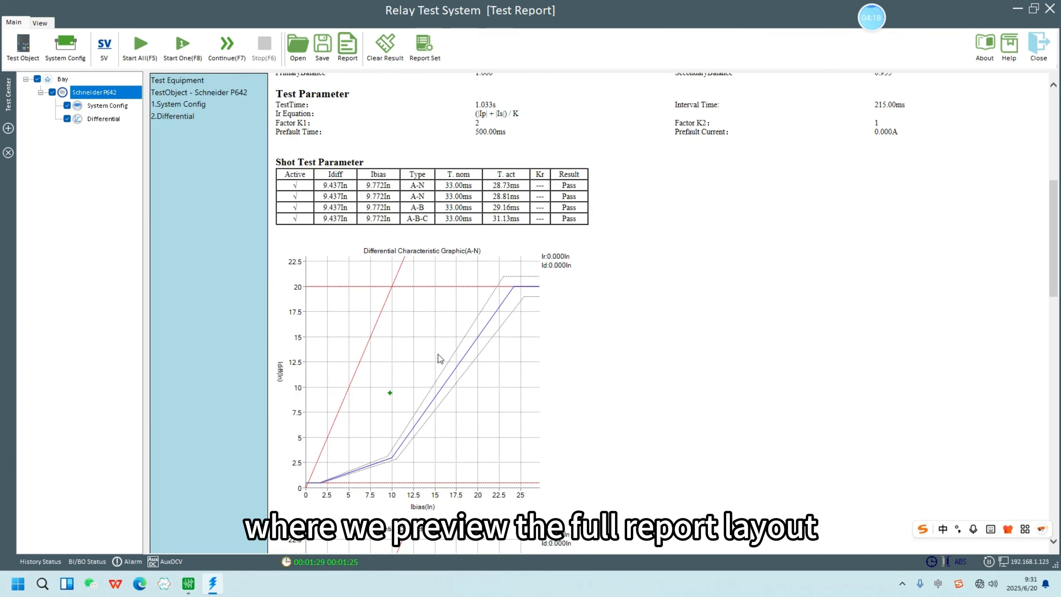
pyautogui.scroll(-20, 440, 358)
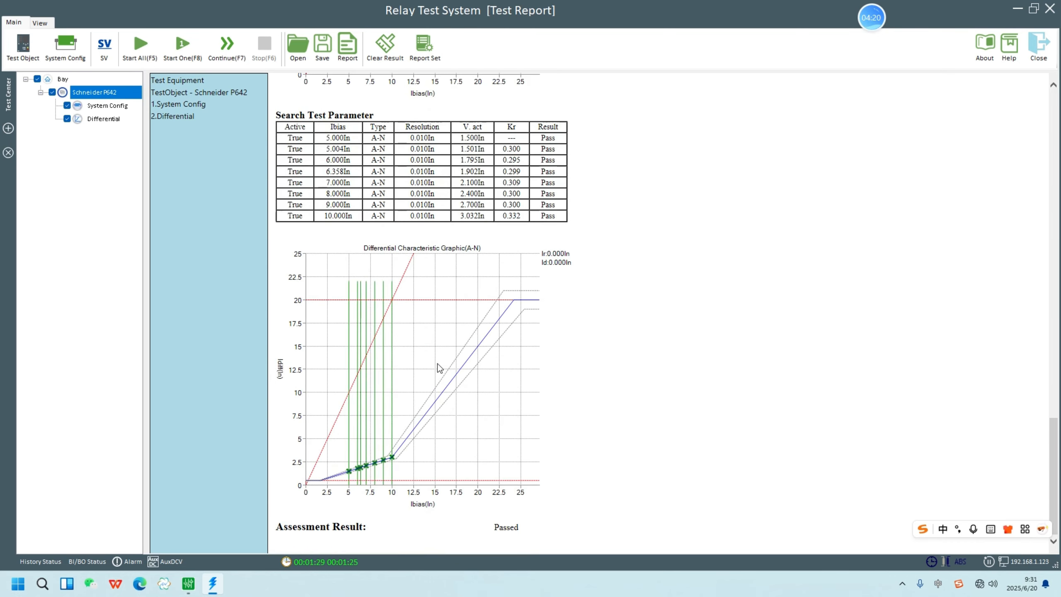
pyautogui.scroll(20, 438, 363)
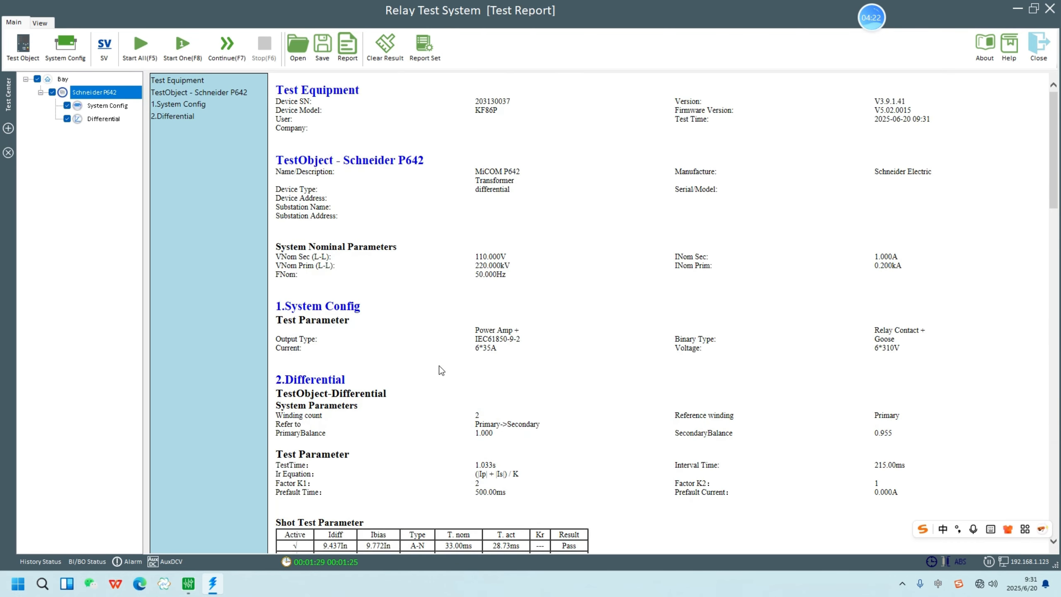
pyautogui.scroll(-17, 440, 367)
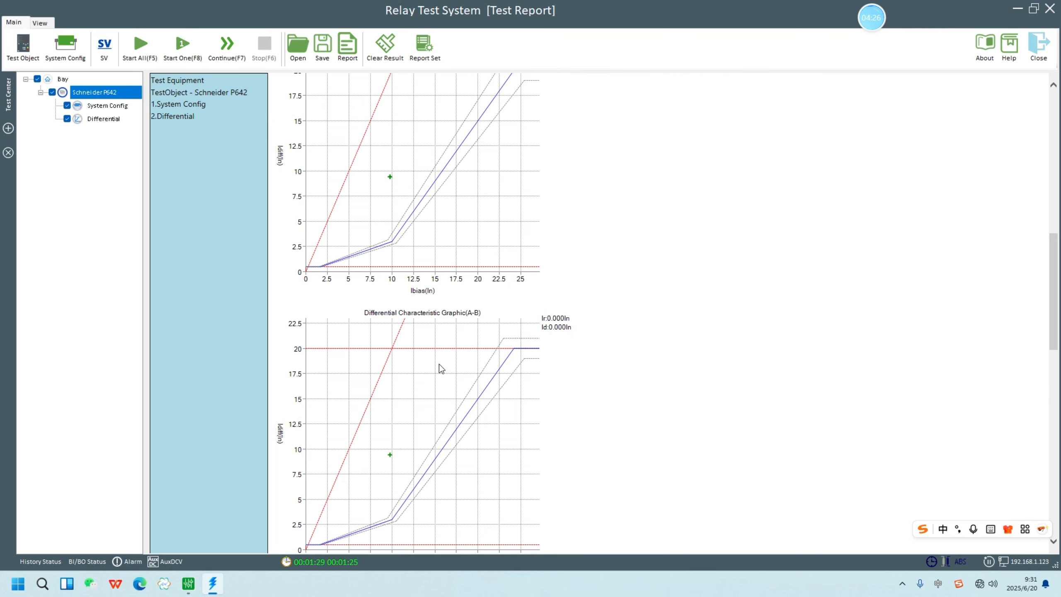
pyautogui.scroll(-5, 441, 376)
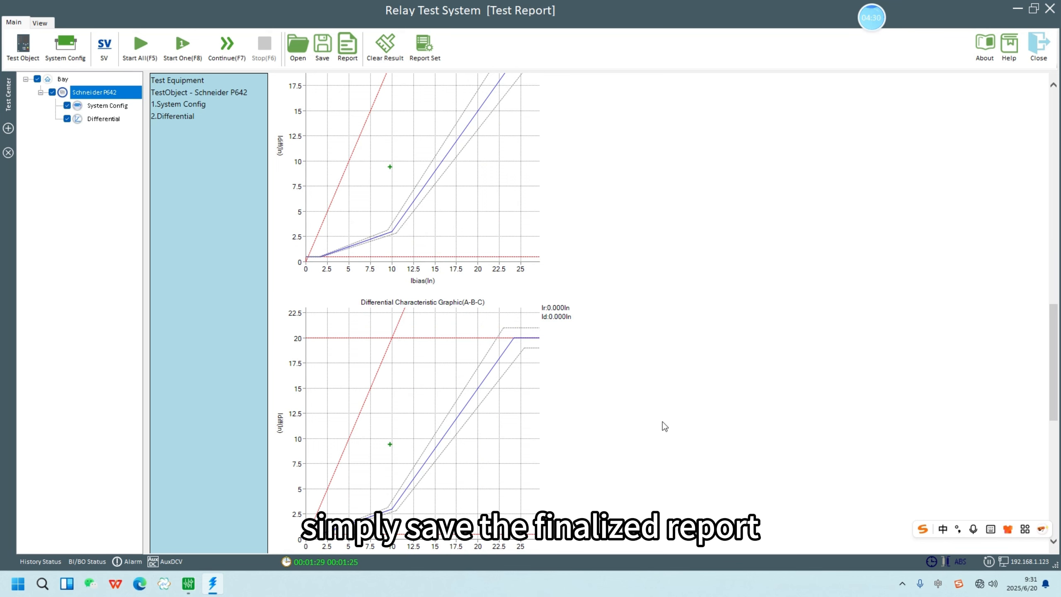
# Step: Save the finished test report to the desktop as an XML file named 1
pyautogui.click(322, 46)
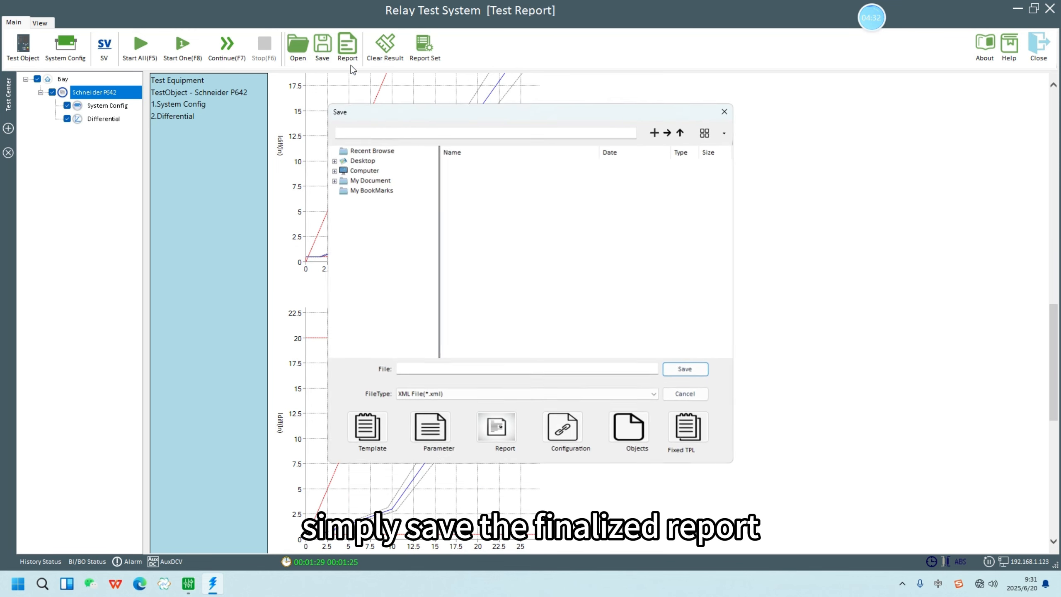
pyautogui.click(370, 162)
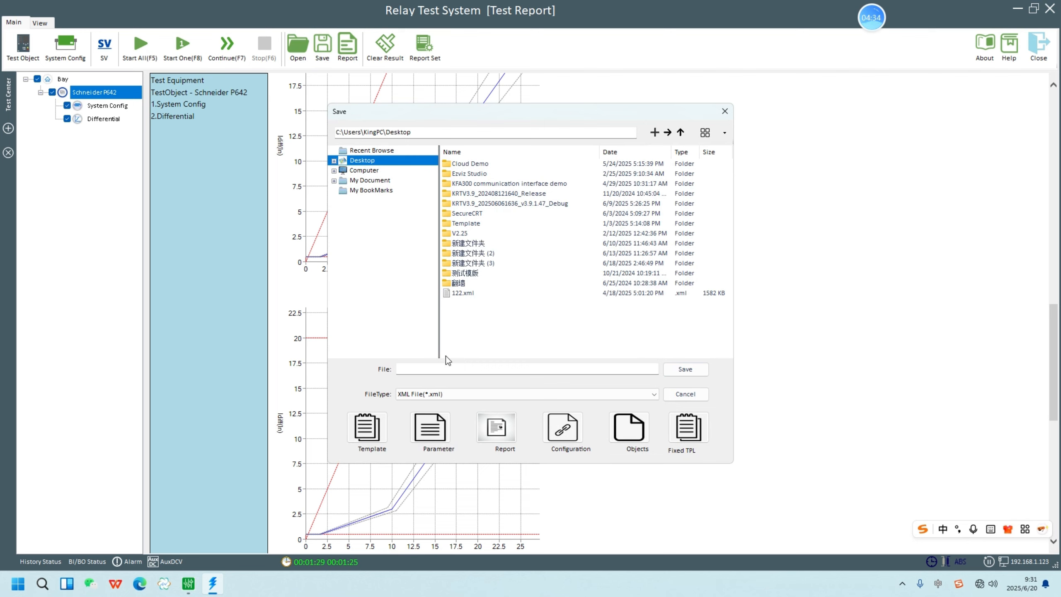
pyautogui.click(448, 367)
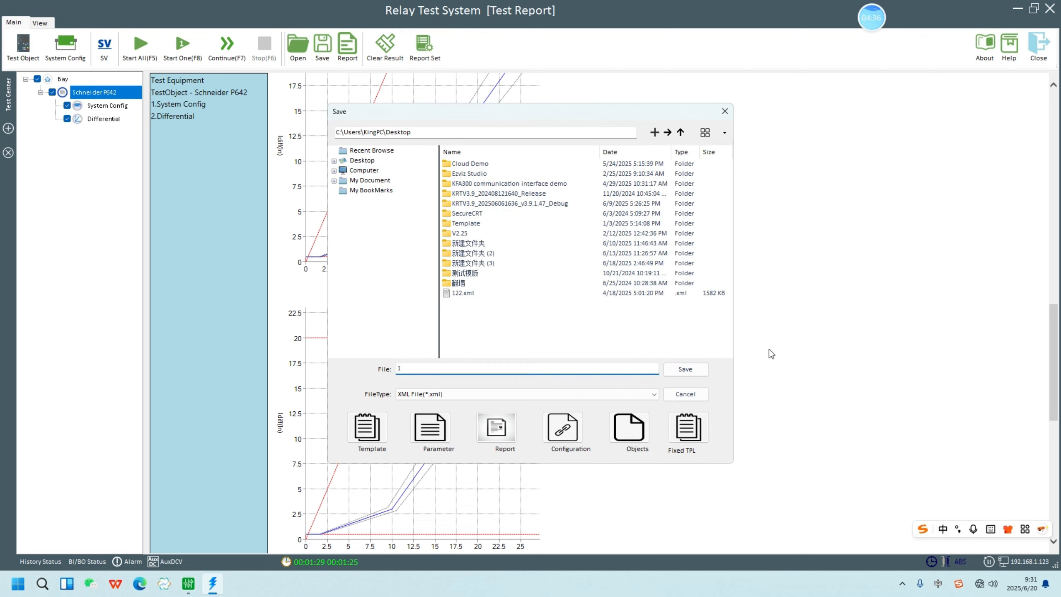
pyautogui.click(684, 369)
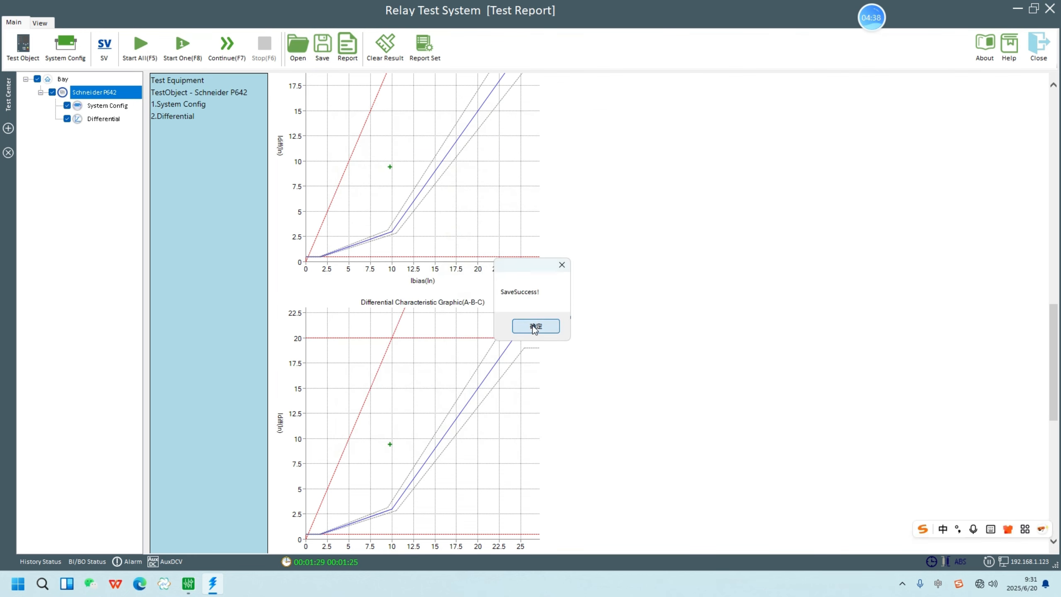
pyautogui.click(536, 327)
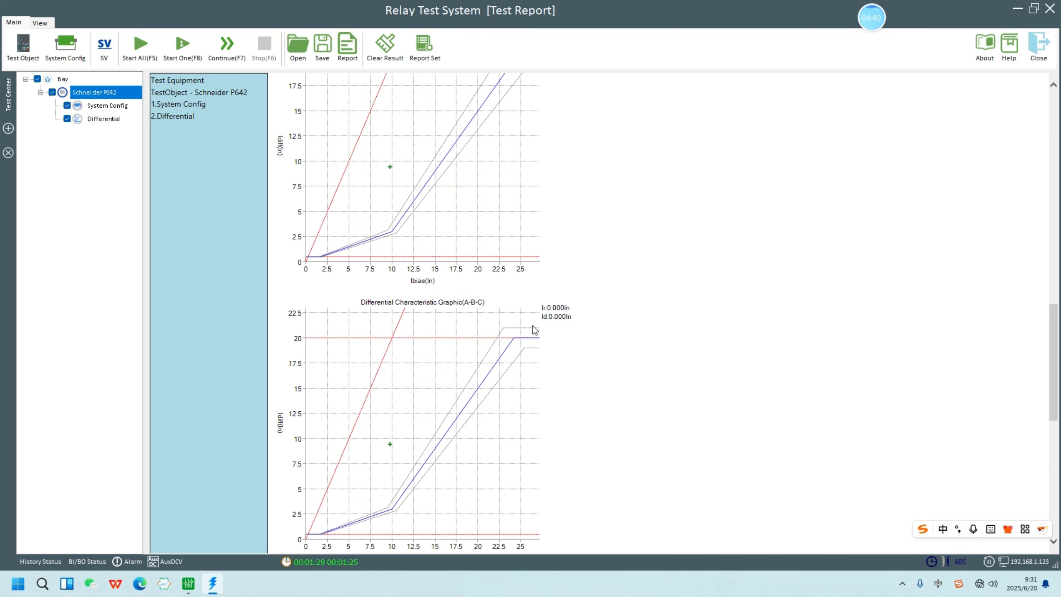